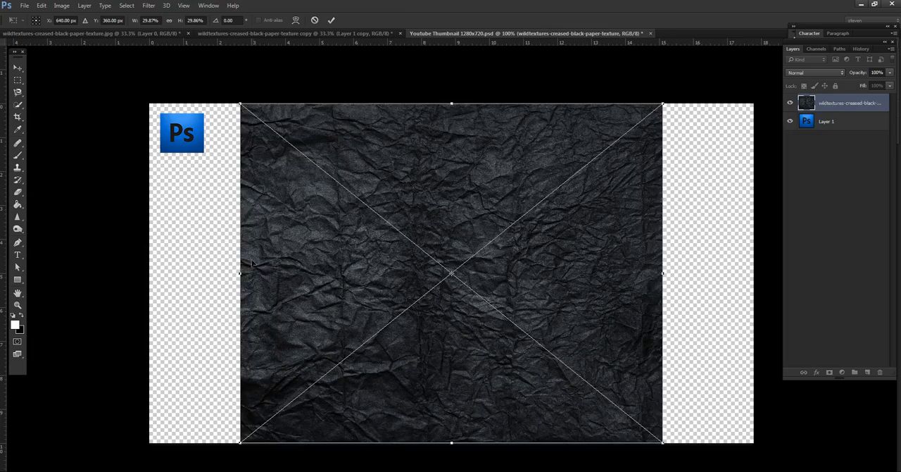
# Stretch the placed black paper texture horizontally to about 43.4% width so it covers the canvas, and rasterize its layer.
pyautogui.moveTo(241, 272); pyautogui.dragTo(145, 272)
pyautogui.moveTo(662, 272); pyautogui.dragTo(761, 273)
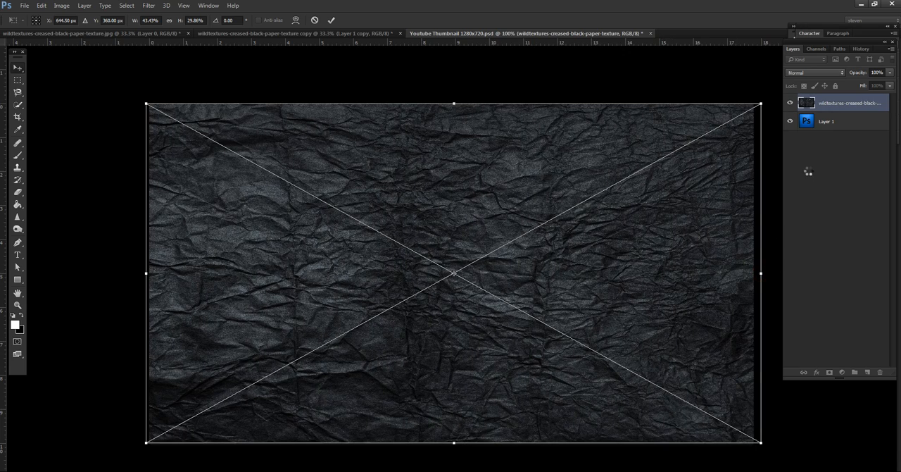
pyautogui.press('Return')
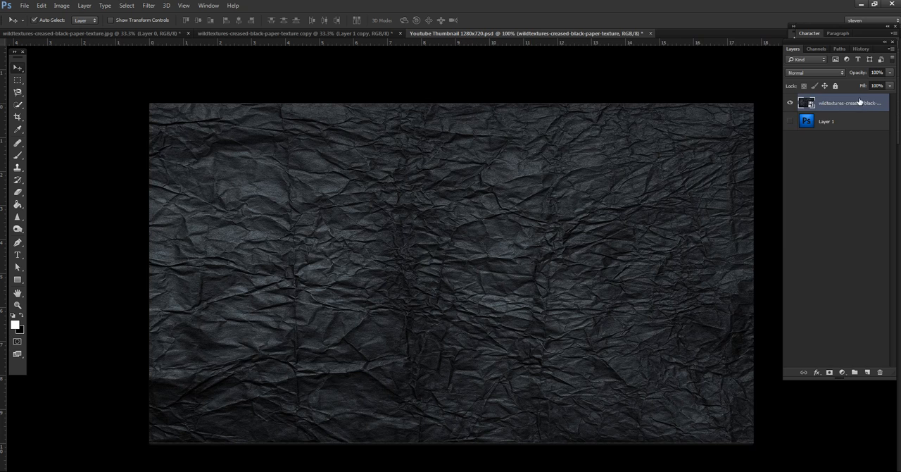
pyautogui.rightClick(859, 101)
pyautogui.click(770, 228)
# Select jagged pieces of the paper texture in all four corners and in the centre with the Magnetic Lasso tool, adding each to the selection.
pyautogui.click(17, 92)
pyautogui.moveTo(152, 86)
pyautogui.mouseDown()
pyautogui.moveTo(323, 97)
pyautogui.moveTo(395, 121)
pyautogui.moveTo(384, 146)
pyautogui.moveTo(348, 167)
pyautogui.moveTo(335, 188)
pyautogui.moveTo(251, 236)
pyautogui.moveTo(167, 265)
pyautogui.moveTo(133, 262)
pyautogui.moveTo(121, 97)
pyautogui.mouseUp()
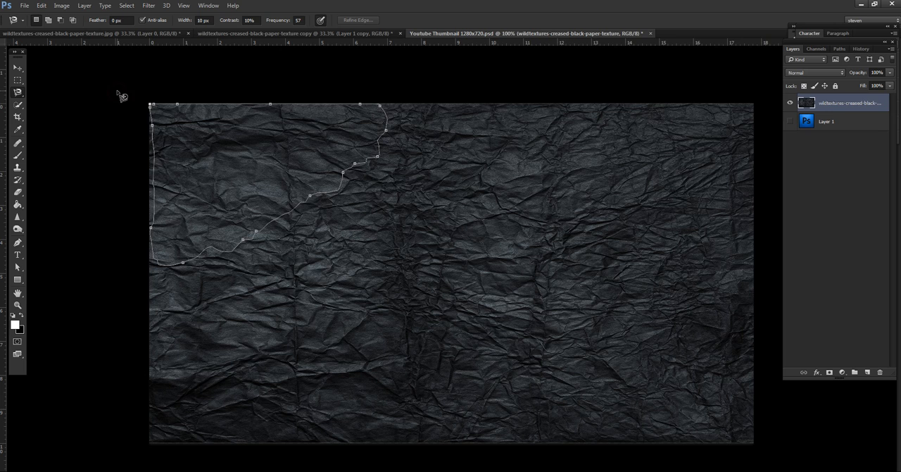
pyautogui.click(159, 109)
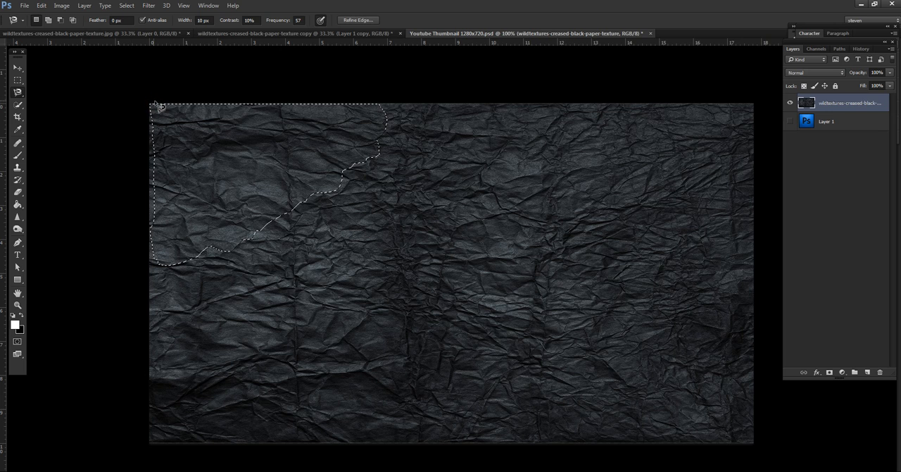
pyautogui.moveTo(486, 104)
pyautogui.mouseDown()
pyautogui.moveTo(601, 136)
pyautogui.moveTo(624, 147)
pyautogui.moveTo(634, 176)
pyautogui.moveTo(700, 188)
pyautogui.moveTo(733, 228)
pyautogui.moveTo(756, 235)
pyautogui.moveTo(761, 91)
pyautogui.moveTo(488, 102)
pyautogui.mouseUp()
pyautogui.click(487, 104)
pyautogui.moveTo(358, 267)
pyautogui.mouseDown()
pyautogui.moveTo(408, 237)
pyautogui.moveTo(531, 211)
pyautogui.moveTo(553, 221)
pyautogui.moveTo(561, 288)
pyautogui.moveTo(533, 290)
pyautogui.moveTo(537, 328)
pyautogui.moveTo(490, 333)
pyautogui.moveTo(448, 300)
pyautogui.moveTo(358, 268)
pyautogui.mouseUp()
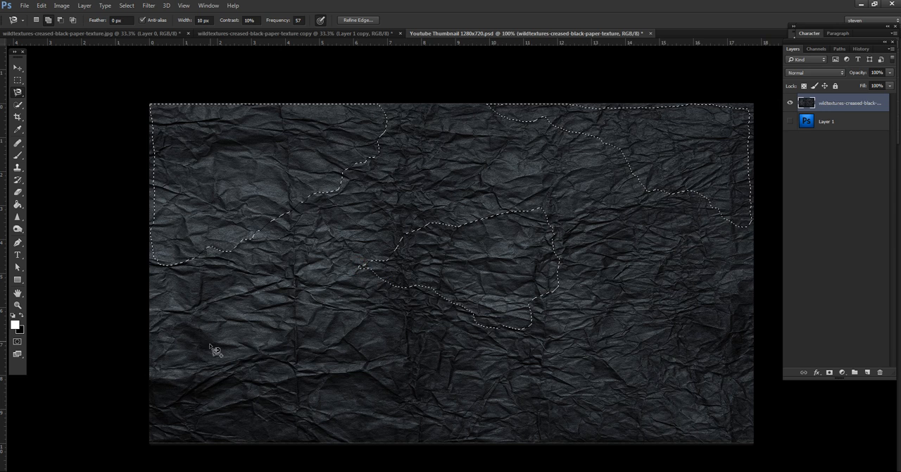
pyautogui.moveTo(145, 311)
pyautogui.mouseDown()
pyautogui.moveTo(149, 341)
pyautogui.moveTo(196, 363)
pyautogui.moveTo(349, 402)
pyautogui.moveTo(389, 387)
pyautogui.moveTo(427, 404)
pyautogui.moveTo(448, 434)
pyautogui.moveTo(447, 448)
pyautogui.moveTo(161, 454)
pyautogui.moveTo(118, 406)
pyautogui.moveTo(121, 342)
pyautogui.moveTo(150, 309)
pyautogui.mouseUp()
pyautogui.moveTo(753, 283)
pyautogui.mouseDown()
pyautogui.moveTo(730, 321)
pyautogui.moveTo(622, 349)
pyautogui.moveTo(538, 450)
pyautogui.moveTo(780, 469)
pyautogui.moveTo(755, 284)
pyautogui.mouseUp()
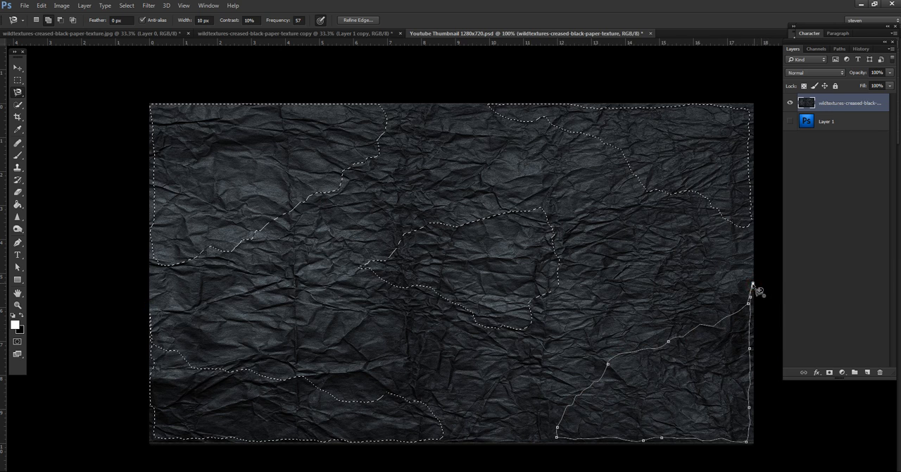
pyautogui.click(755, 285)
# Extend the four corner selections out to the canvas edges with the freehand Lasso tool.
pyautogui.click(18, 91)
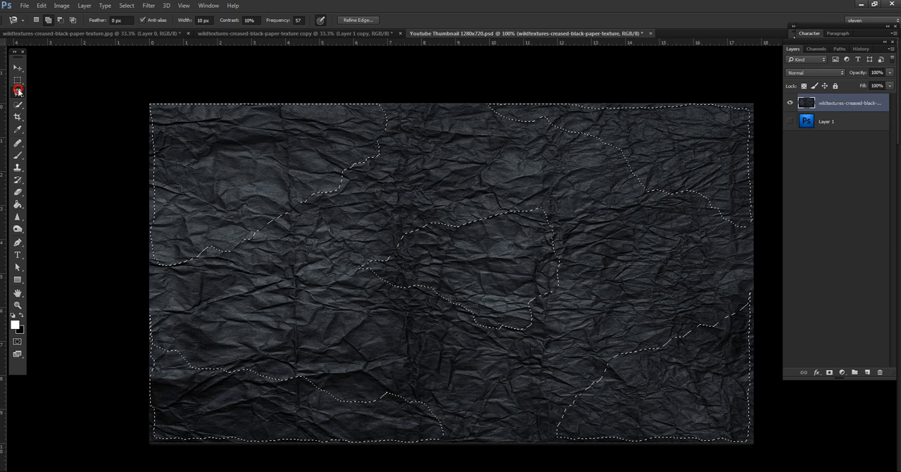
pyautogui.click(53, 92)
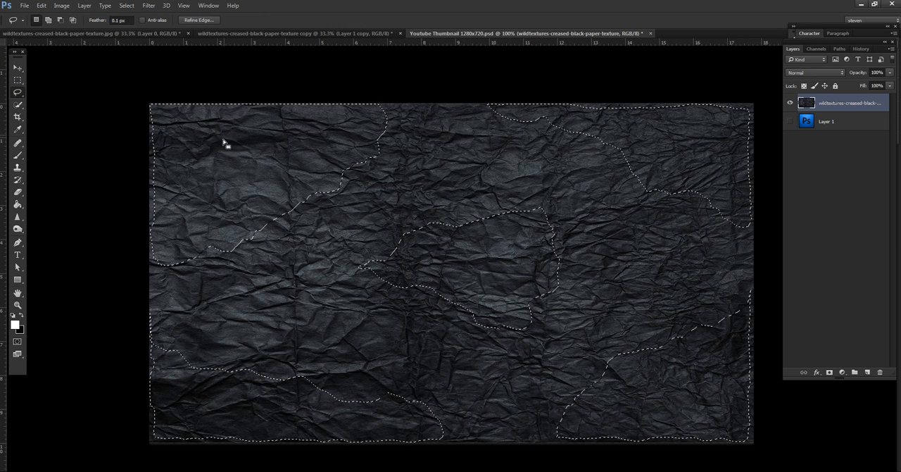
pyautogui.moveTo(161, 263)
pyautogui.mouseDown()
pyautogui.moveTo(133, 265)
pyautogui.moveTo(112, 218)
pyautogui.moveTo(122, 95)
pyautogui.moveTo(151, 93)
pyautogui.moveTo(180, 116)
pyautogui.moveTo(192, 149)
pyautogui.mouseUp()
pyautogui.moveTo(518, 113)
pyautogui.mouseDown()
pyautogui.moveTo(544, 86)
pyautogui.moveTo(746, 70)
pyautogui.moveTo(766, 103)
pyautogui.moveTo(777, 172)
pyautogui.moveTo(770, 239)
pyautogui.moveTo(743, 234)
pyautogui.moveTo(714, 156)
pyautogui.mouseUp()
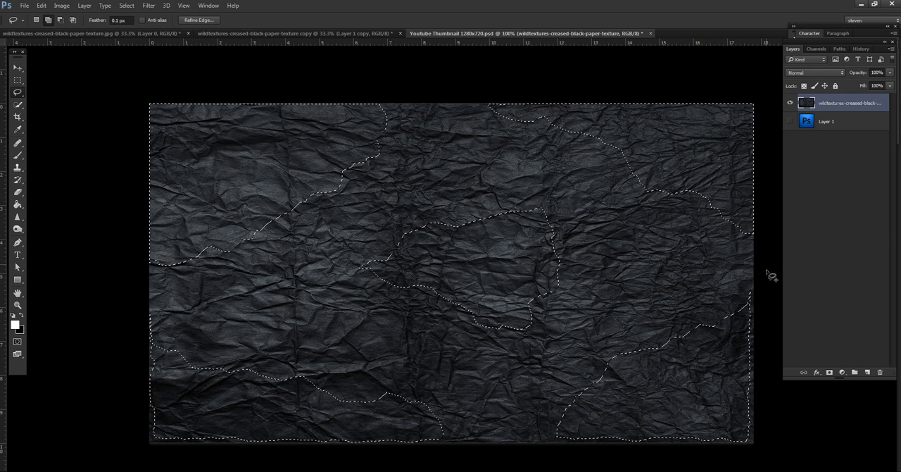
pyautogui.moveTo(749, 314)
pyautogui.mouseDown()
pyautogui.moveTo(761, 283)
pyautogui.moveTo(776, 455)
pyautogui.moveTo(746, 462)
pyautogui.moveTo(557, 457)
pyautogui.moveTo(535, 445)
pyautogui.moveTo(547, 433)
pyautogui.moveTo(604, 419)
pyautogui.mouseUp()
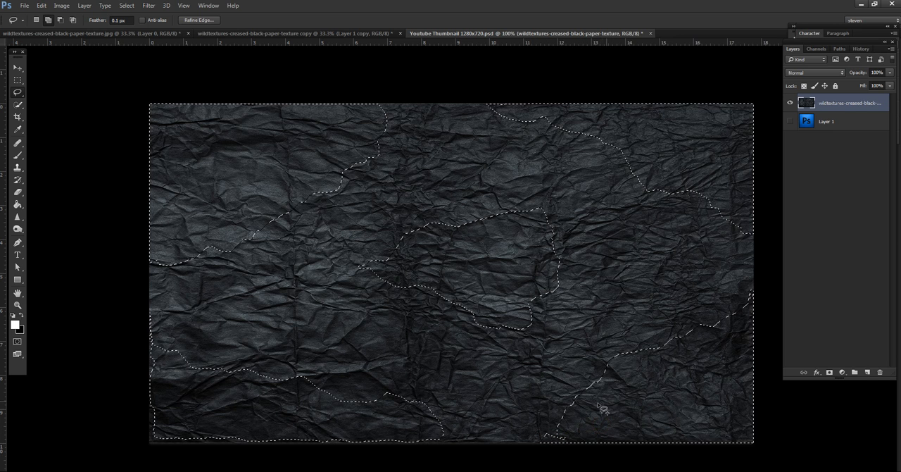
pyautogui.moveTo(454, 441)
pyautogui.mouseDown()
pyautogui.moveTo(277, 422)
pyautogui.moveTo(176, 378)
pyautogui.moveTo(150, 330)
pyautogui.moveTo(141, 338)
pyautogui.moveTo(132, 438)
pyautogui.moveTo(148, 457)
pyautogui.moveTo(302, 466)
pyautogui.moveTo(458, 454)
pyautogui.mouseUp()
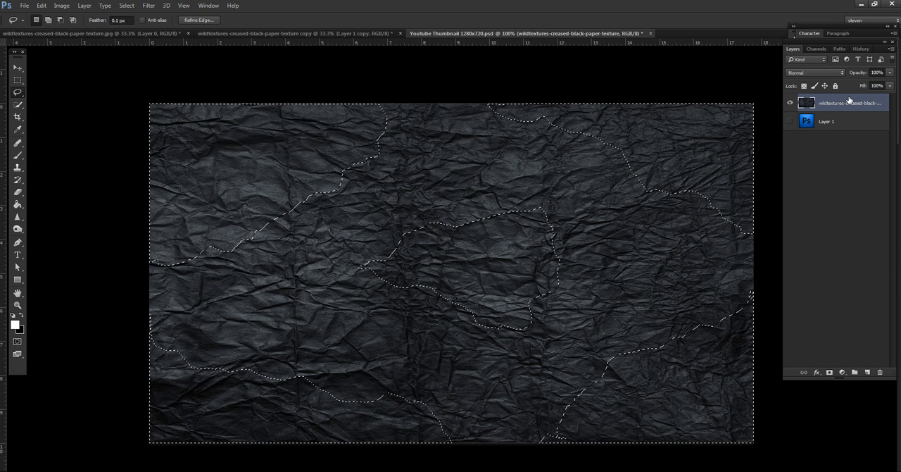
# Copy the selected paper pieces to a new layer named orange and hide the full paper texture layer.
pyautogui.hotkey('ctrl', 'j')
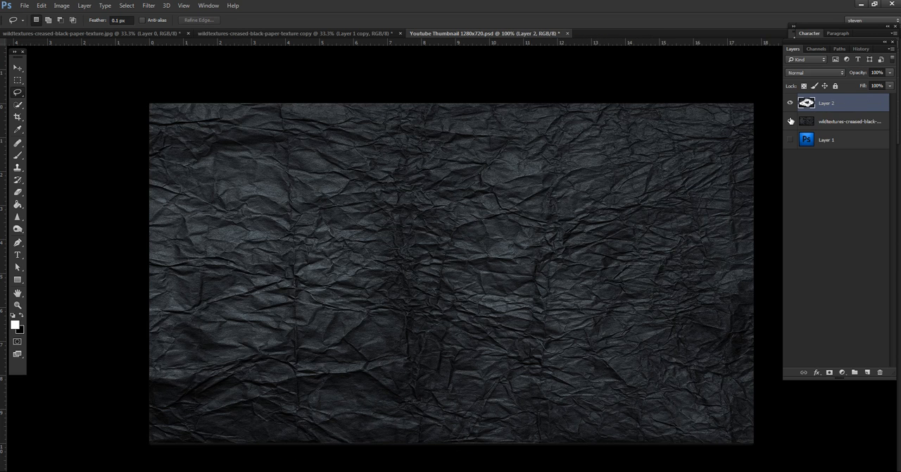
pyautogui.click(790, 121)
pyautogui.doubleClick(827, 104)
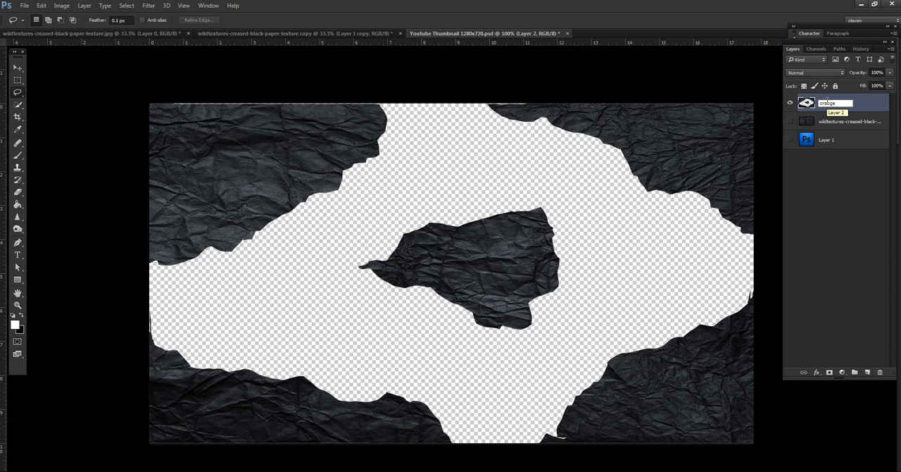
pyautogui.click(838, 176)
# Make two more copies of the orange layer and name them yellow and red.
pyautogui.moveTo(851, 103); pyautogui.dragTo(869, 371)
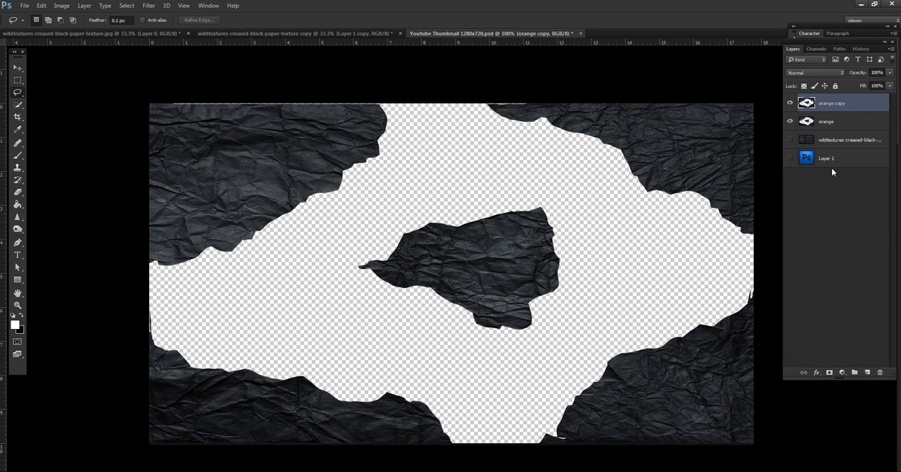
pyautogui.doubleClick(832, 102)
pyautogui.click(844, 203)
pyautogui.moveTo(856, 100); pyautogui.dragTo(867, 371)
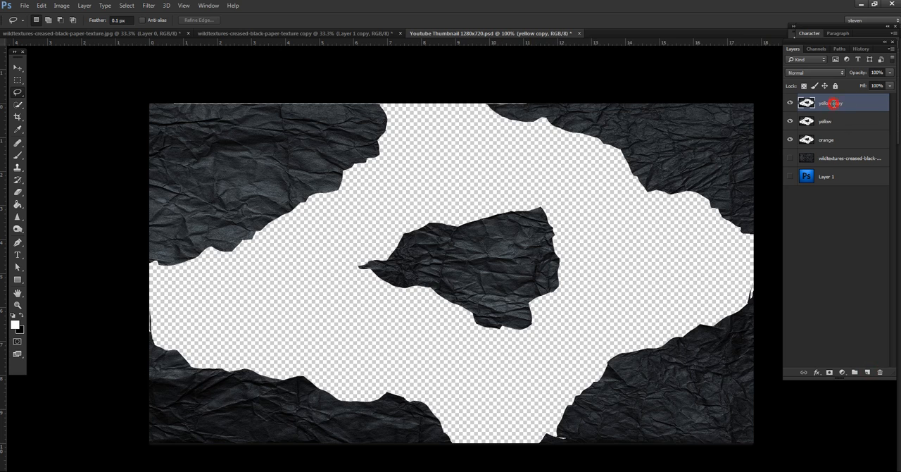
pyautogui.doubleClick(833, 104)
pyautogui.click(849, 236)
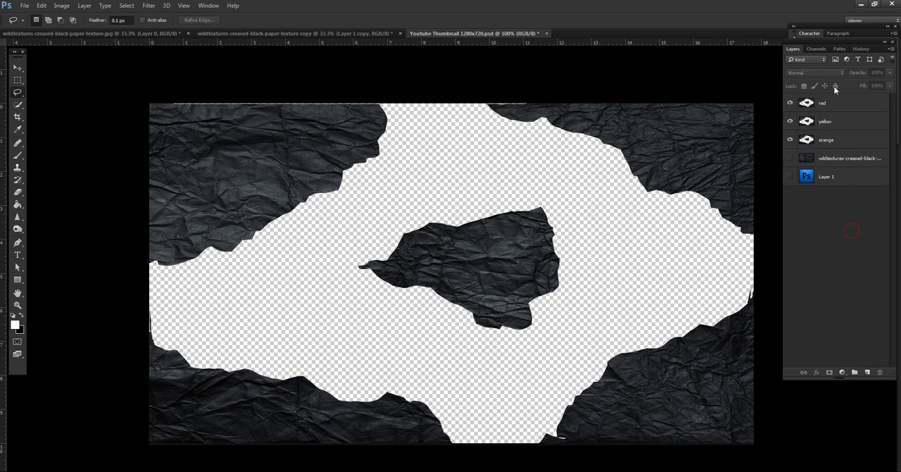
# Add an orange Outer Glow to the orange layer with 39% opacity, 3% spread and 54 px size.
pyautogui.click(844, 141)
pyautogui.doubleClick(848, 140)
pyautogui.click(534, 357)
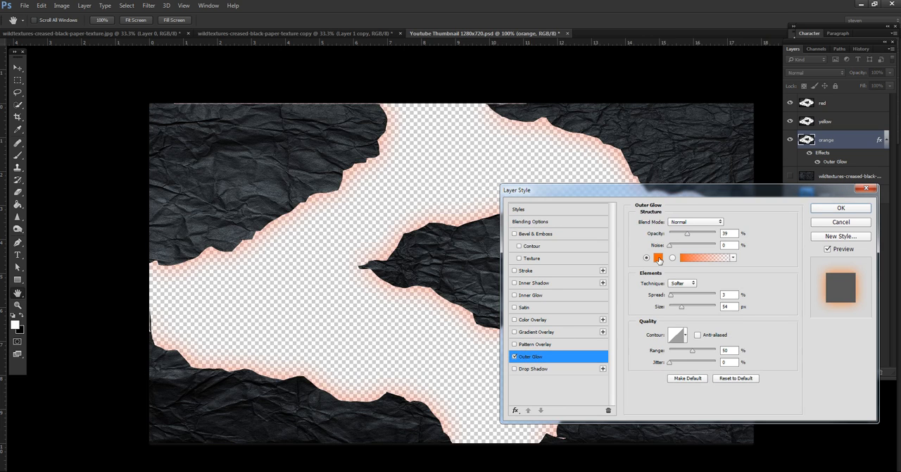
pyautogui.moveTo(689, 235); pyautogui.dragTo(687, 235)
pyautogui.click(841, 207)
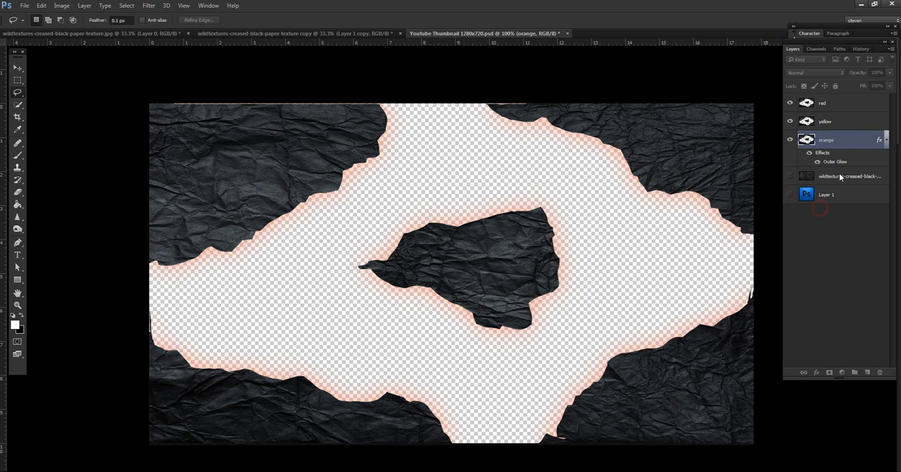
# Add a yellow Outer Glow to the yellow layer with 64% opacity, 9% spread and 21 px size.
pyautogui.doubleClick(848, 123)
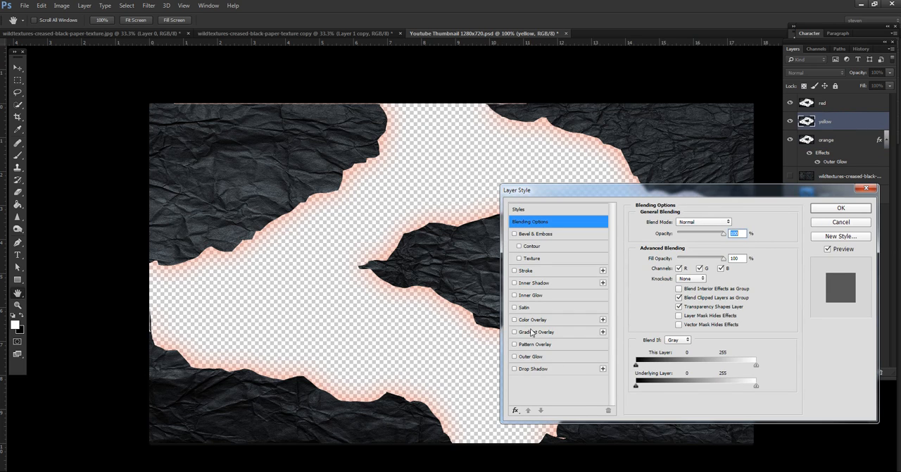
pyautogui.click(535, 357)
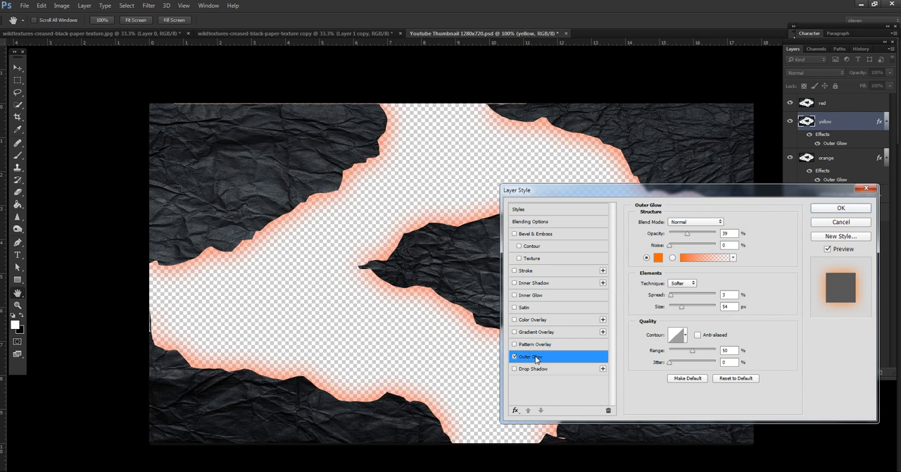
pyautogui.click(658, 257)
pyautogui.moveTo(735, 337); pyautogui.dragTo(737, 350)
pyautogui.click(820, 243)
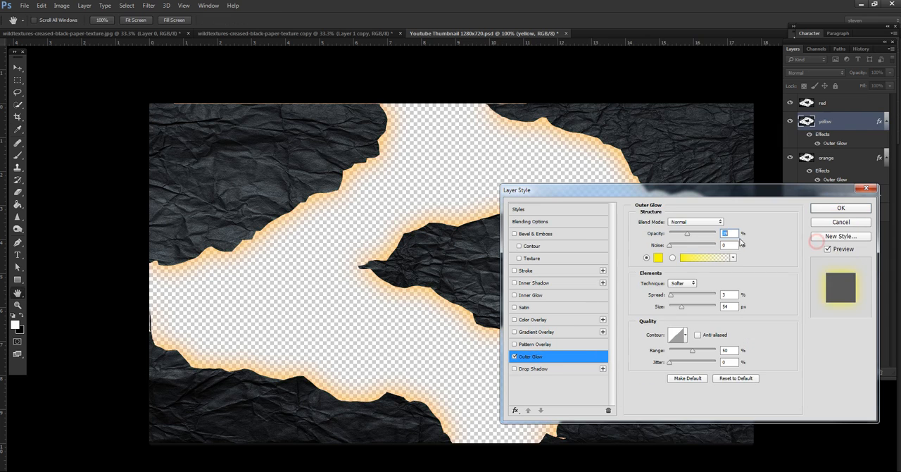
pyautogui.moveTo(682, 312); pyautogui.dragTo(676, 310)
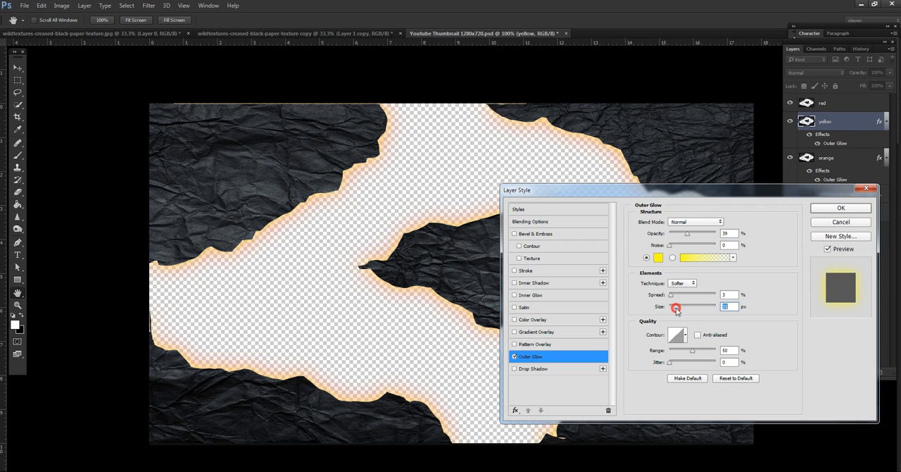
pyautogui.moveTo(688, 236); pyautogui.dragTo(699, 237)
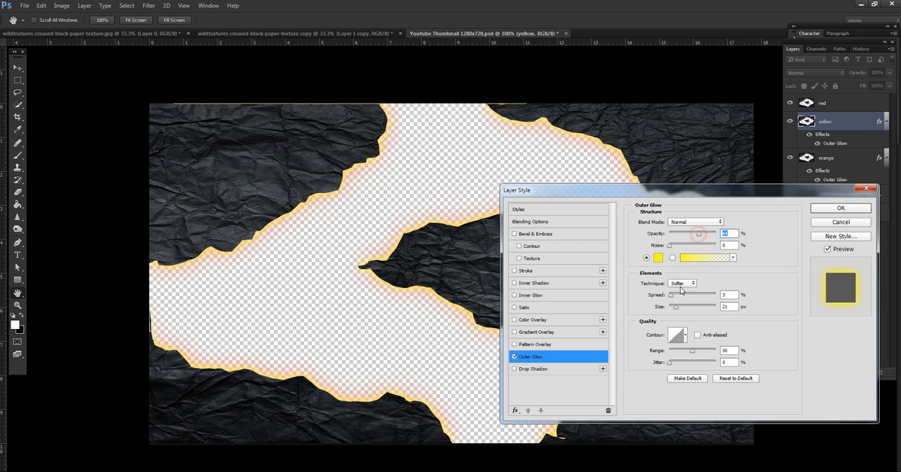
pyautogui.moveTo(673, 296); pyautogui.dragTo(674, 299)
pyautogui.click(842, 208)
# Add a red Outer Glow to the red layer with 64% opacity, 0% spread and 13 px size.
pyautogui.doubleClick(845, 103)
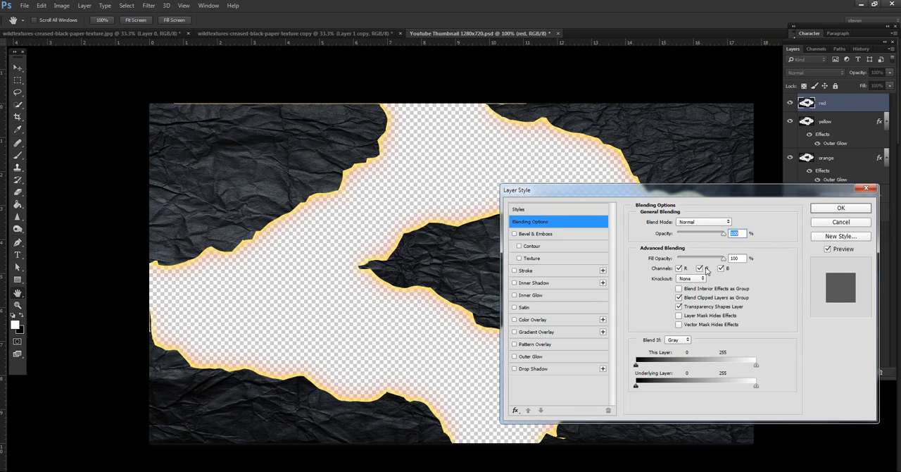
pyautogui.click(536, 358)
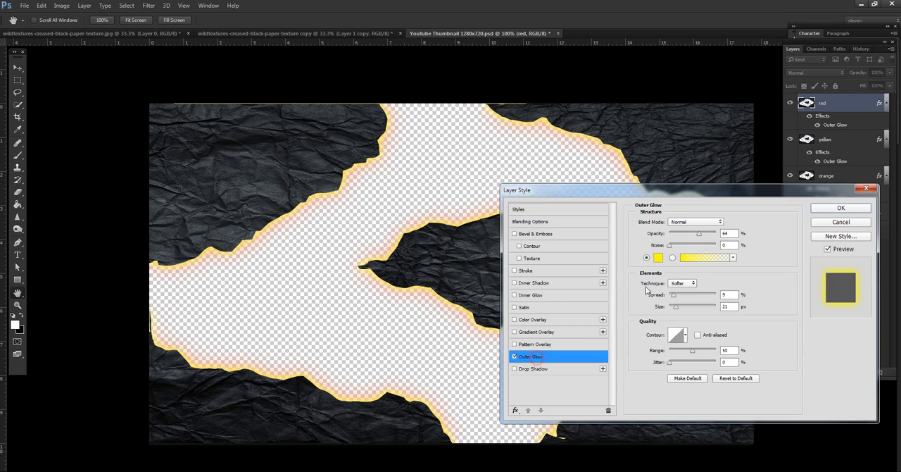
pyautogui.click(654, 258)
pyautogui.moveTo(737, 257); pyautogui.dragTo(736, 247)
pyautogui.click(806, 243)
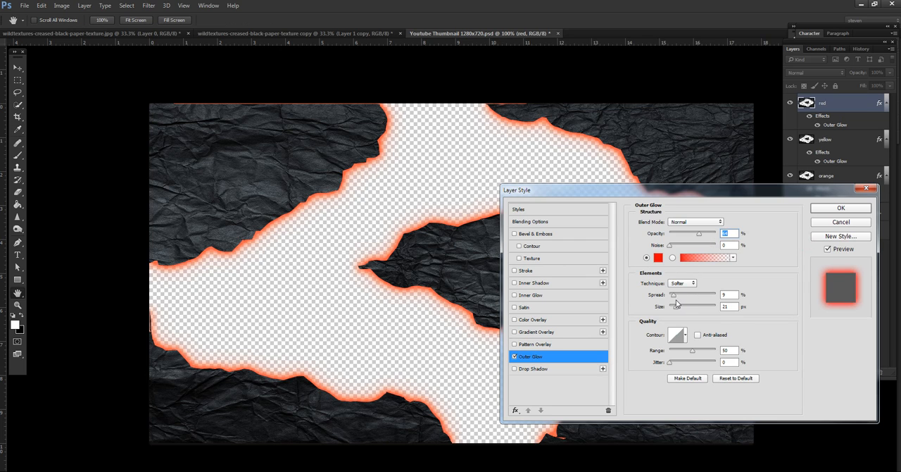
pyautogui.moveTo(675, 297); pyautogui.dragTo(675, 309)
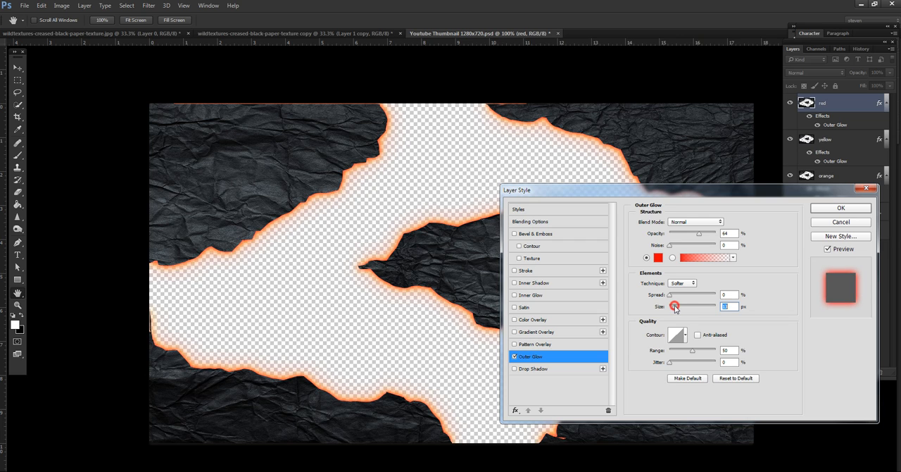
pyautogui.click(842, 209)
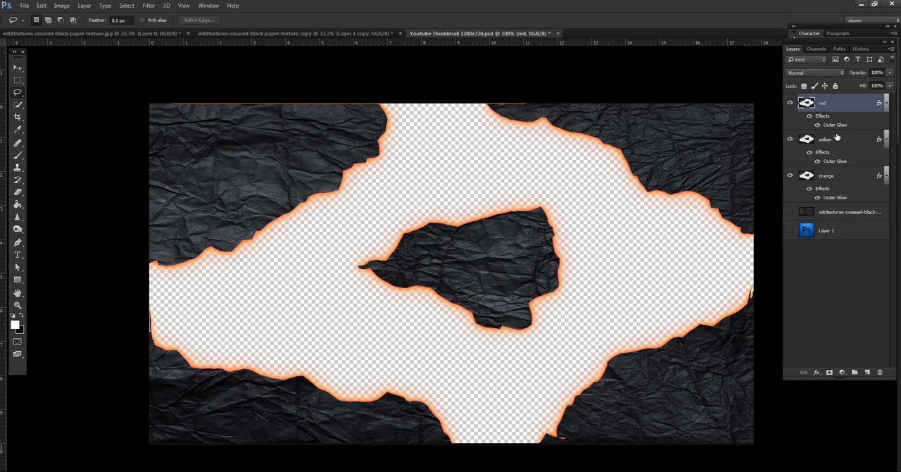
# Slightly increase the size of the yellow layer's Outer Glow.
pyautogui.doubleClick(839, 163)
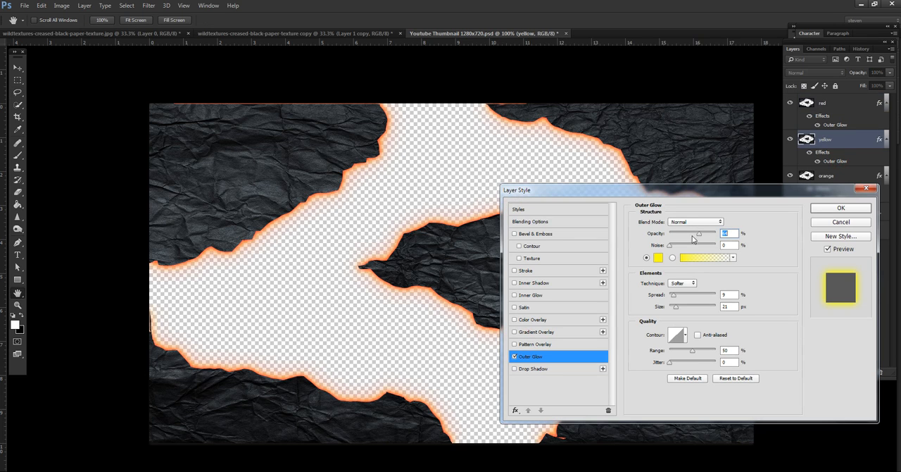
pyautogui.moveTo(676, 307); pyautogui.dragTo(680, 309)
pyautogui.click(841, 208)
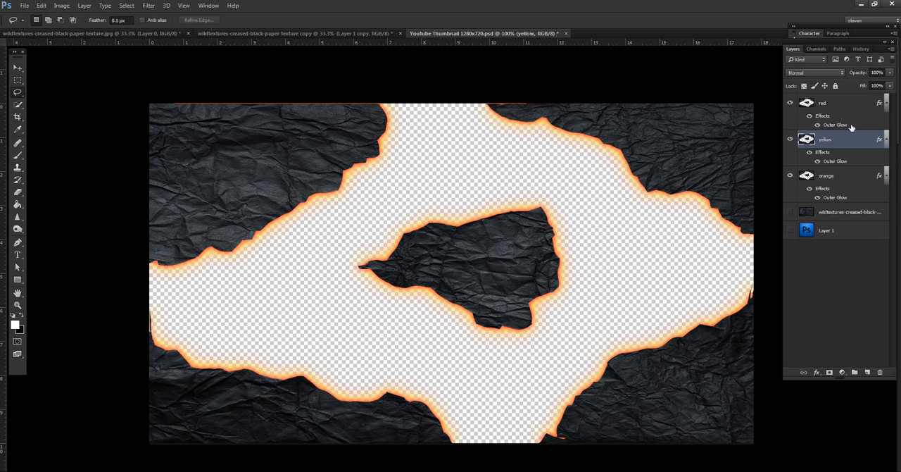
# Scale the red, yellow and orange layers together to about 101% so their outer edges extend past the canvas.
pyautogui.click(847, 104)
pyautogui.keyDown('shift'); pyautogui.click(846, 177); pyautogui.keyUp('shift')
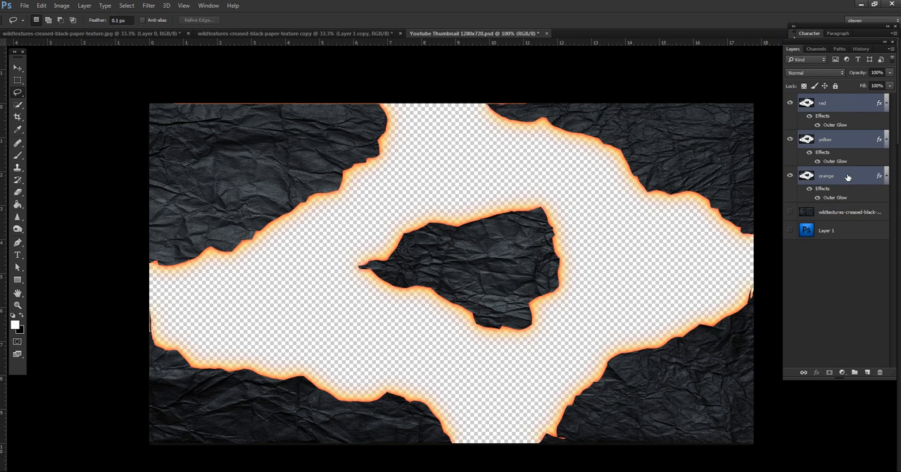
pyautogui.hotkey('ctrl', 't')
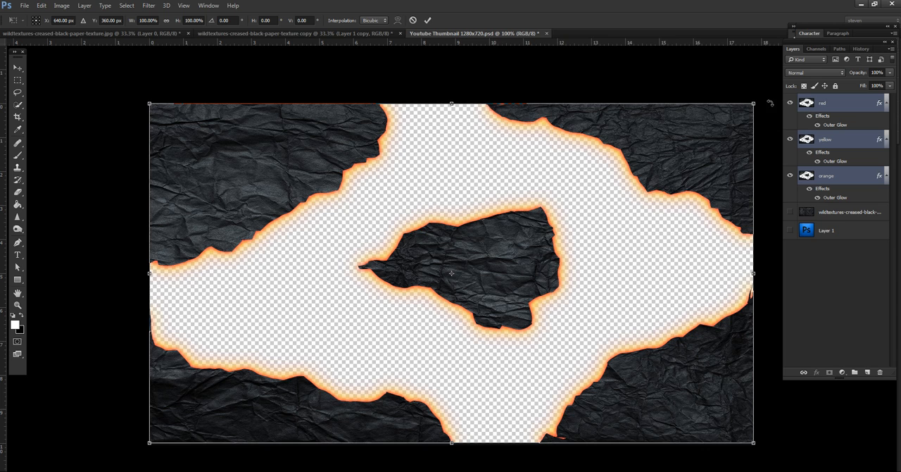
pyautogui.moveTo(754, 104); pyautogui.dragTo(759, 100)
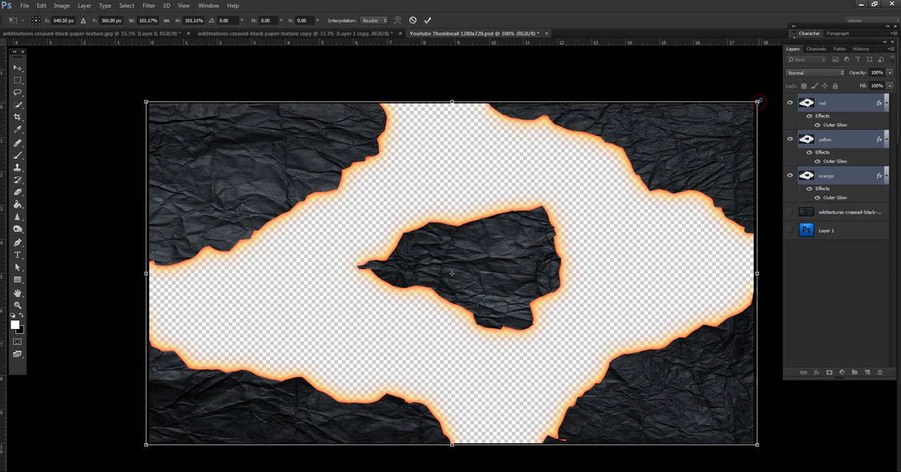
pyautogui.press('Return')
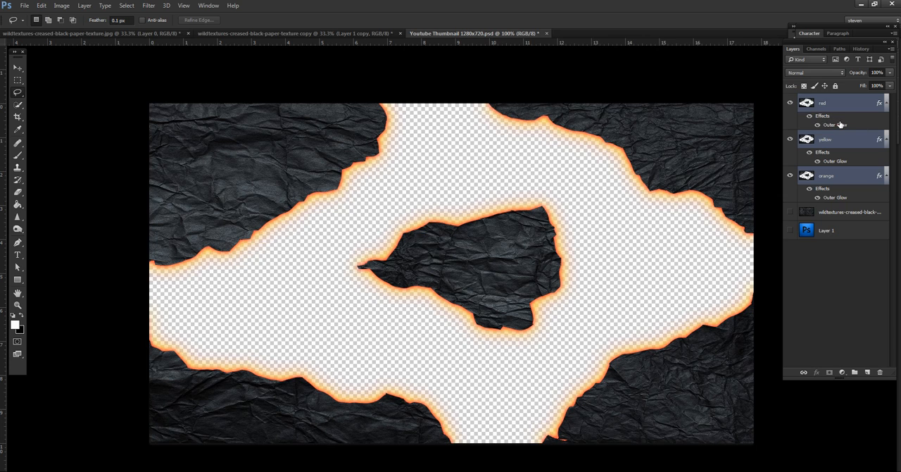
# Raise the opacity of the red layer's Outer Glow to 100%.
pyautogui.click(840, 124)
pyautogui.doubleClick(840, 124)
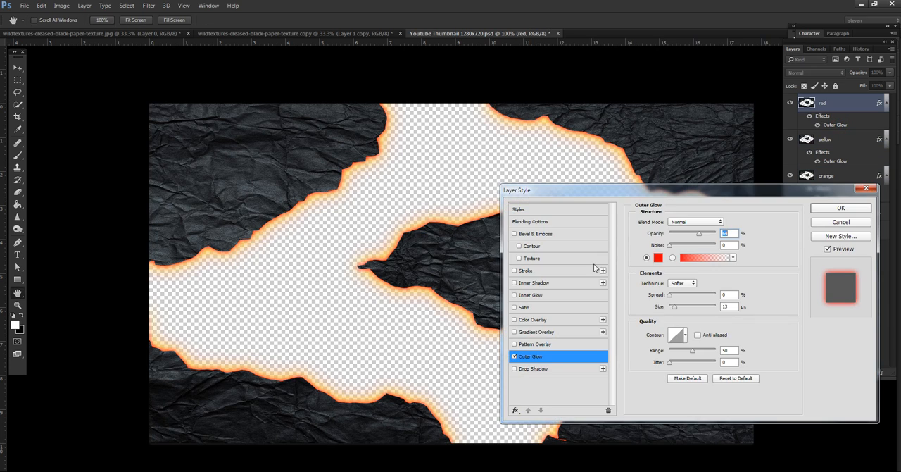
pyautogui.moveTo(701, 234); pyautogui.dragTo(718, 235)
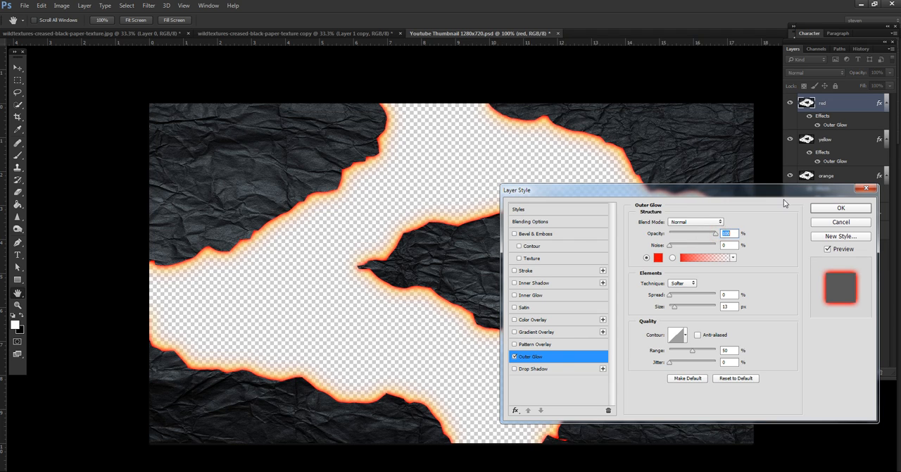
pyautogui.click(829, 209)
# Add a new layer directly above the hidden creased black paper texture layer and fill it with white using the Paint Bucket.
pyautogui.click(851, 212)
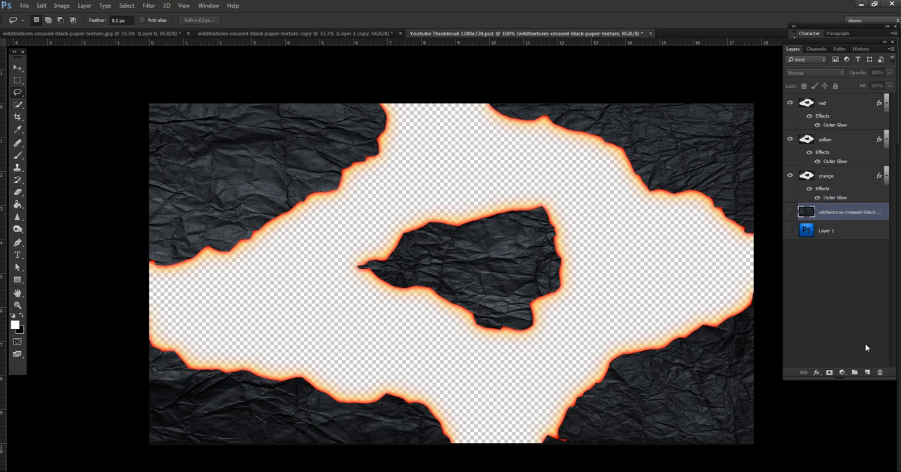
pyautogui.click(867, 372)
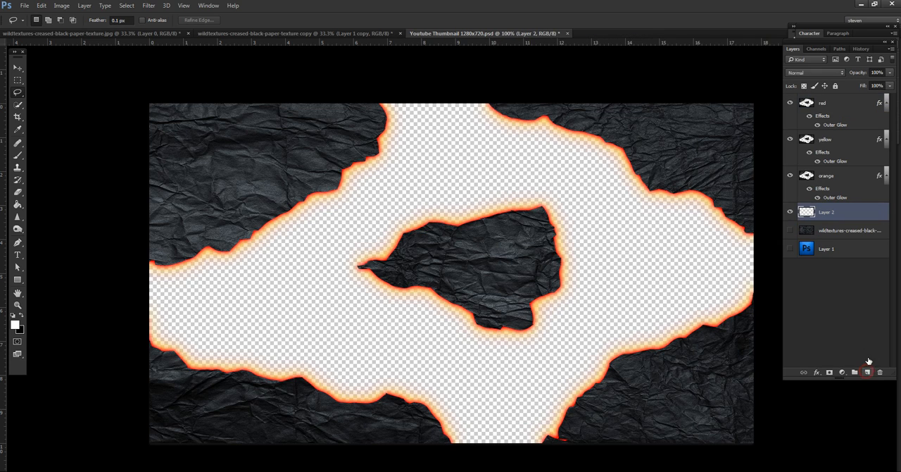
pyautogui.click(19, 204)
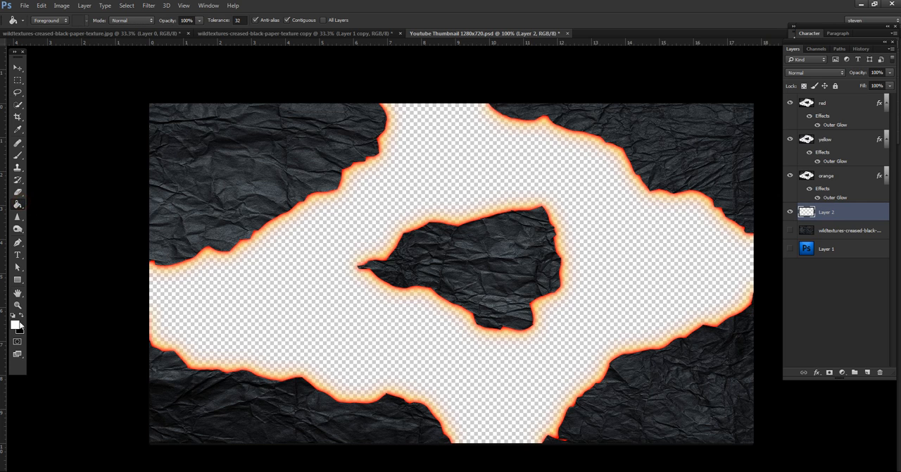
pyautogui.click(15, 324)
pyautogui.click(811, 243)
pyautogui.click(595, 193)
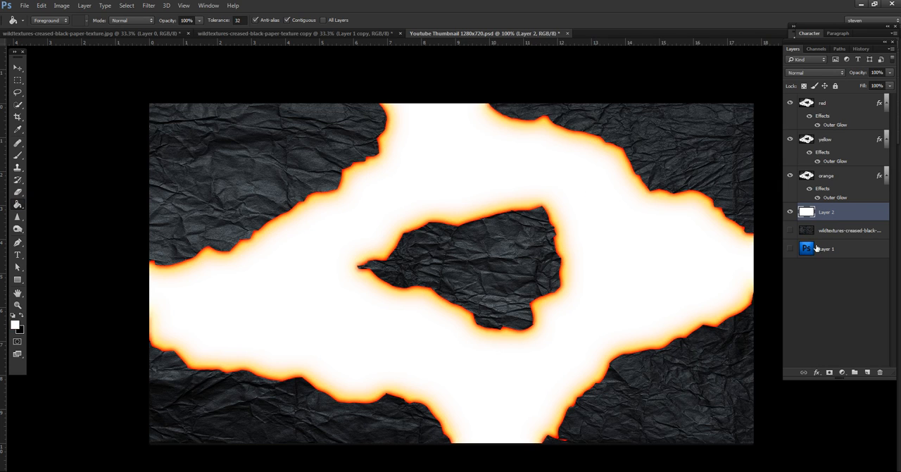
# Add a near-black Color Overlay in Multiply mode at about 13% opacity to the white background layer.
pyautogui.doubleClick(850, 210)
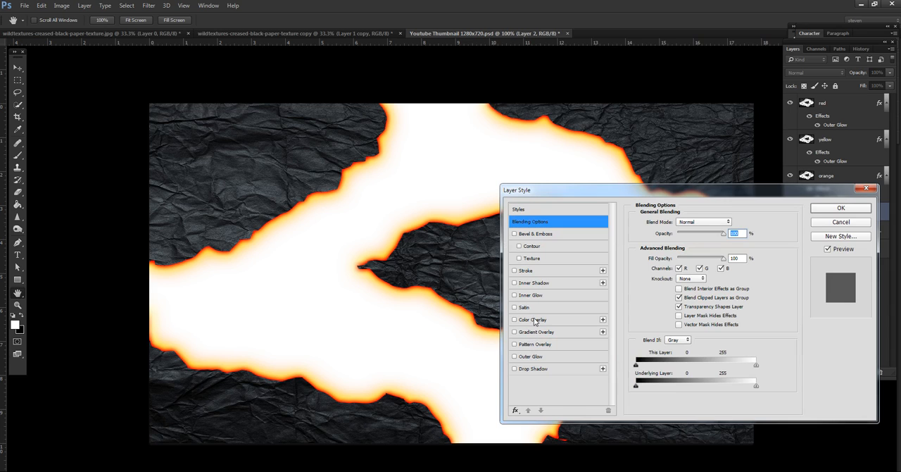
pyautogui.click(535, 321)
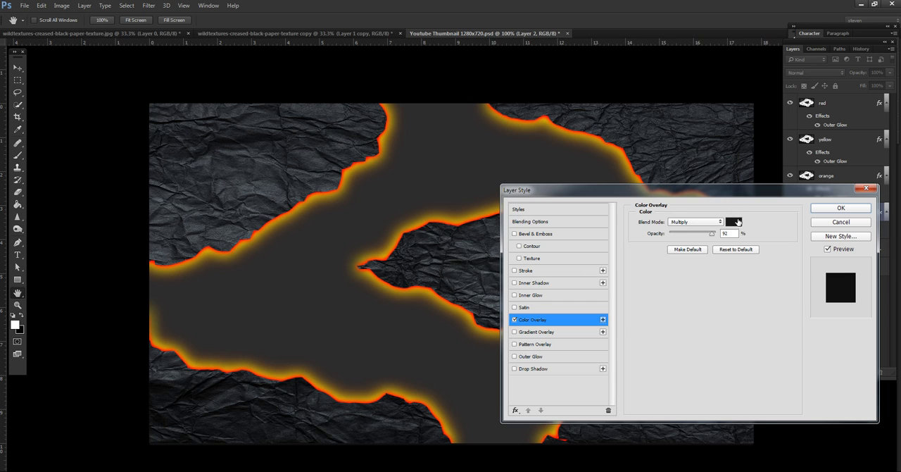
pyautogui.moveTo(713, 233); pyautogui.dragTo(676, 239)
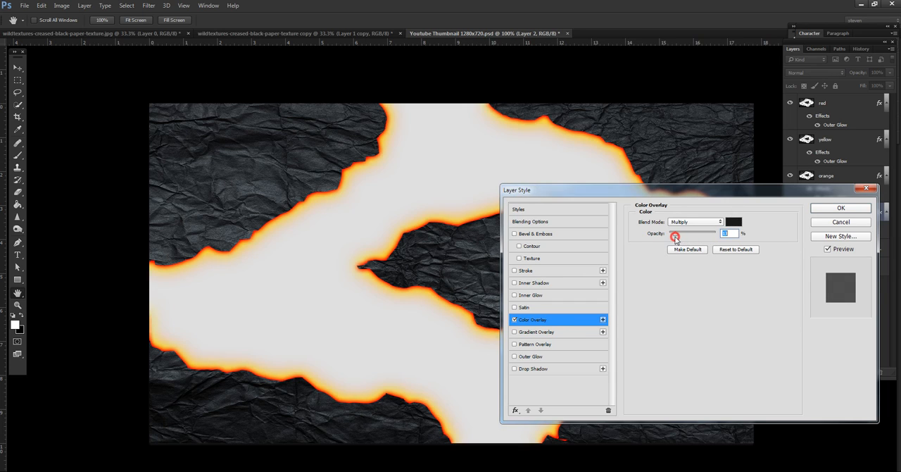
pyautogui.click(837, 207)
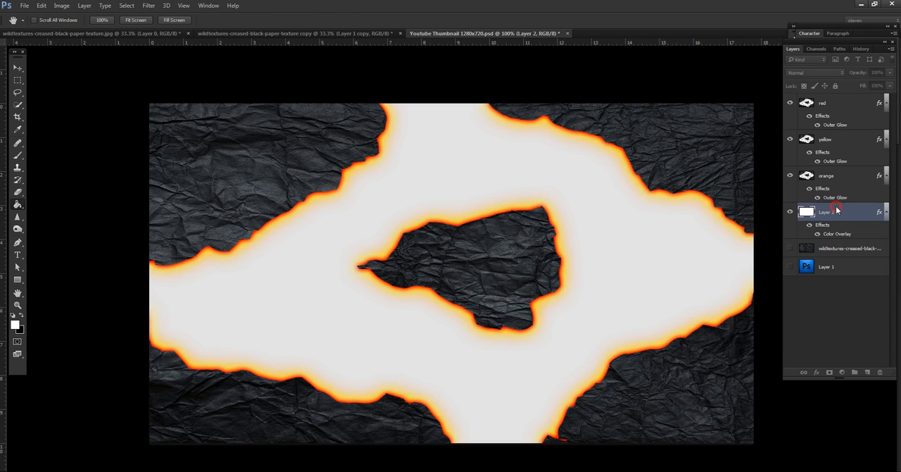